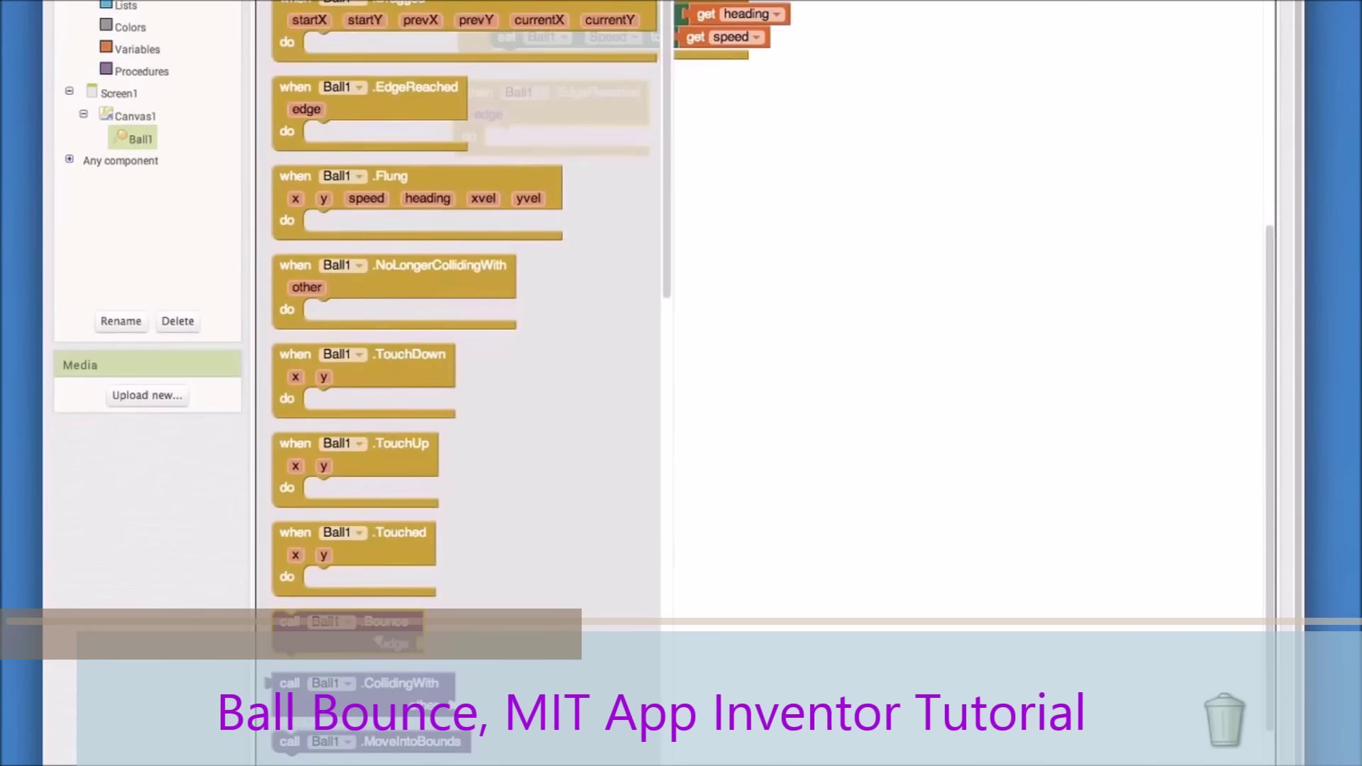
# - Drag a 'call Ball1.Bounce' block from the Ball1 drawer into the blocks viewer
pyautogui.moveTo(346, 621); pyautogui.dragTo(642, 438)
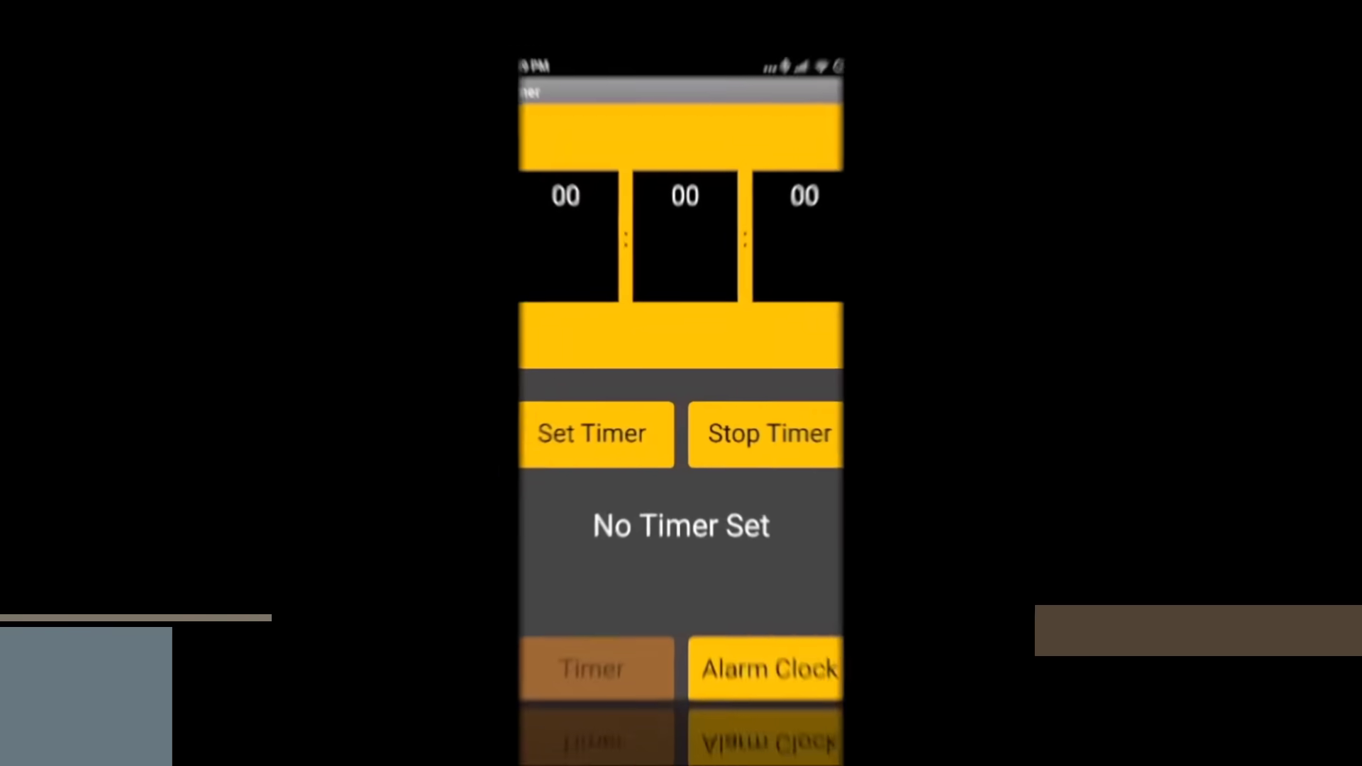
# - Select the entry field on the running app's screen in the emulator
pyautogui.click(829, 161)
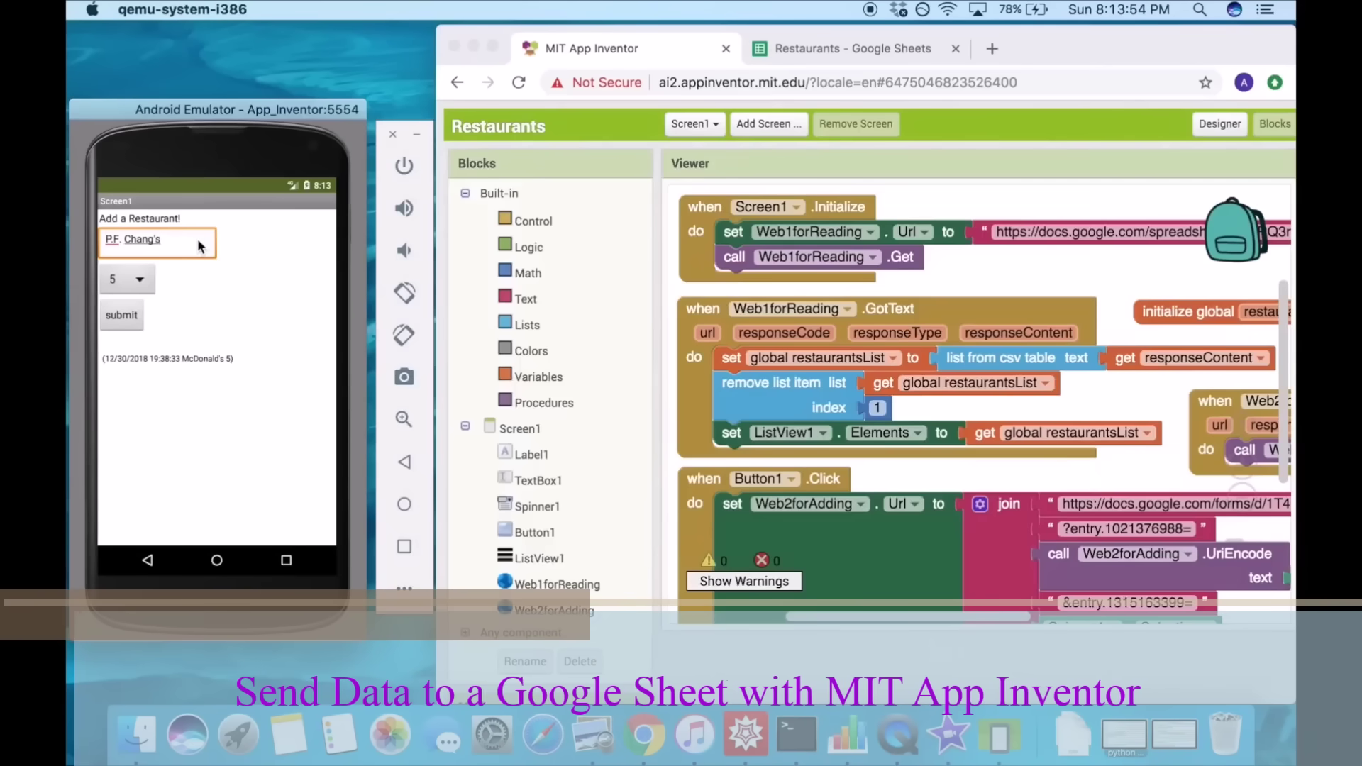
# - Rate P.F. Chang's 4 in the ratings spinner and submit the entry
pyautogui.click(136, 276)
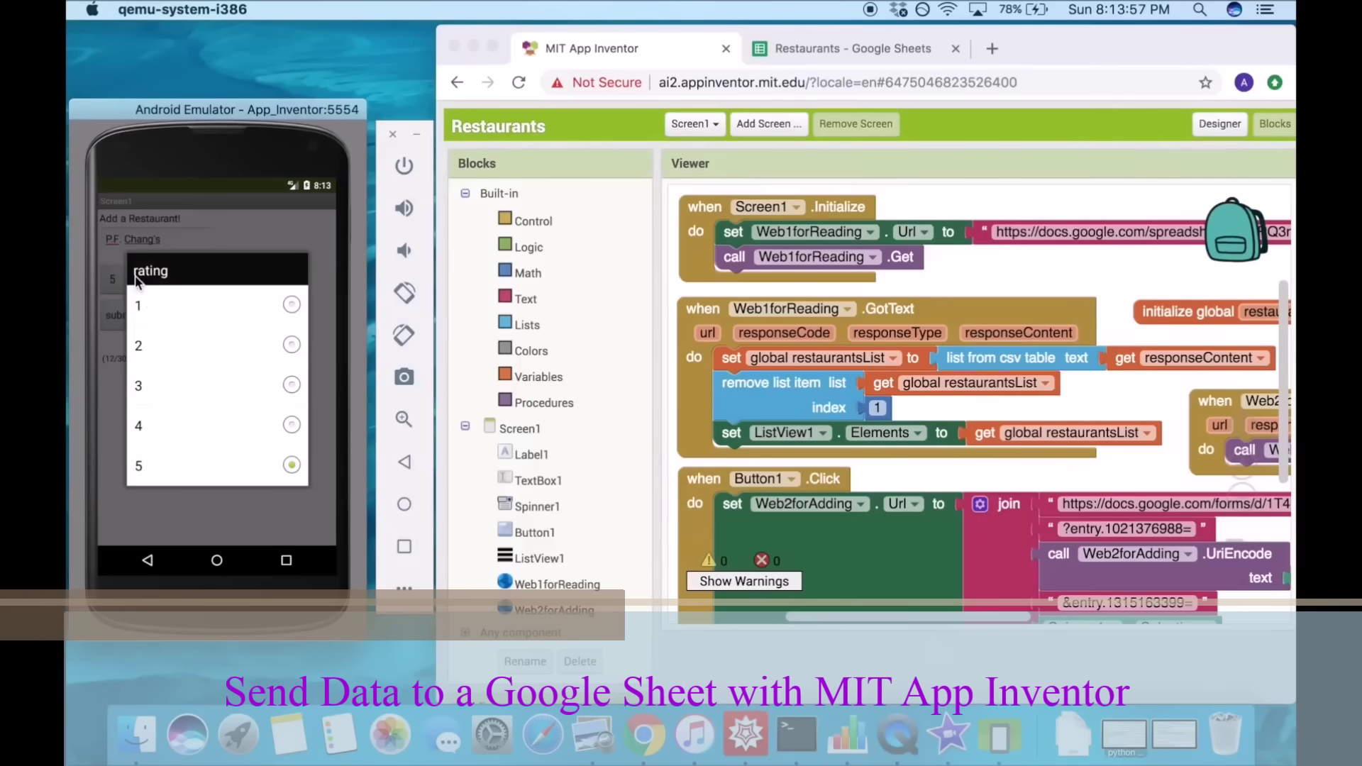
pyautogui.click(223, 425)
pyautogui.click(121, 315)
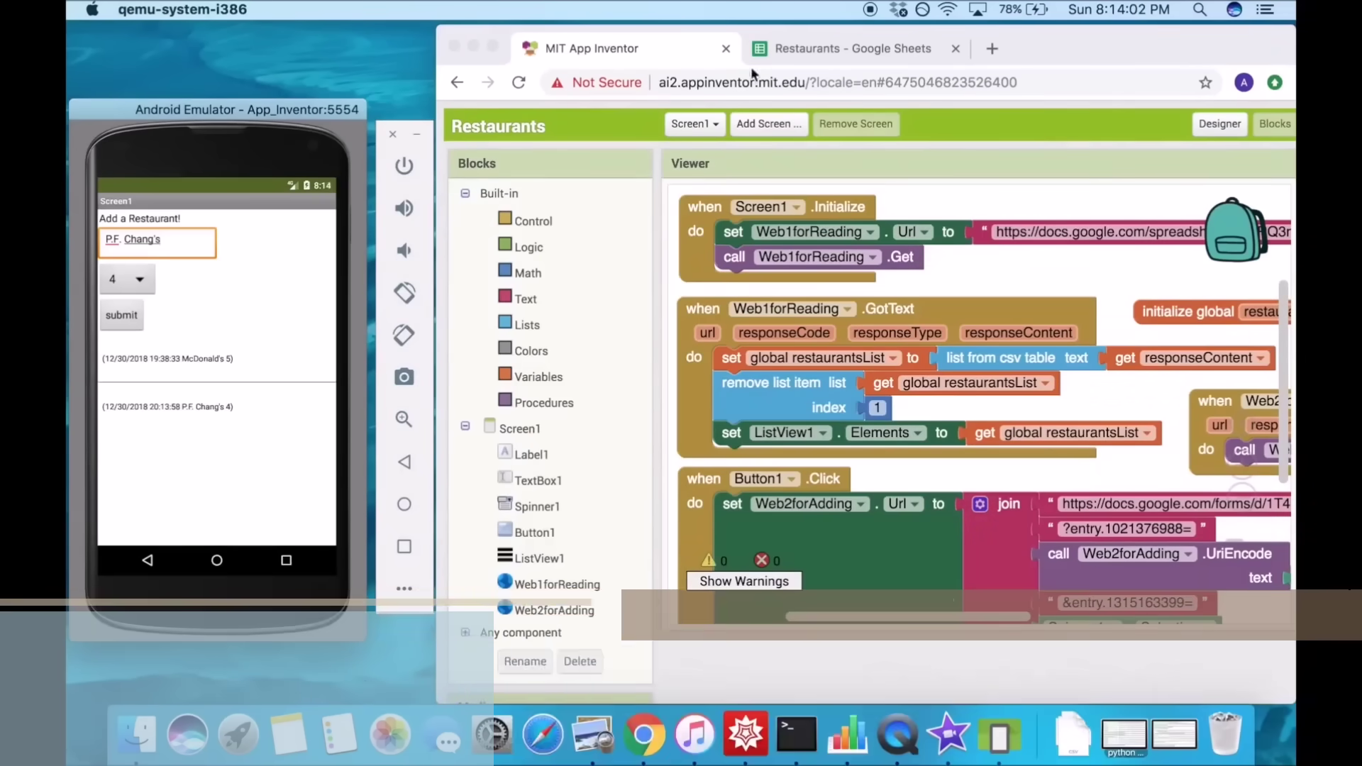
# - Check the new row in the Restaurants sheet and its linked form, then return to the emulator's name field
pyautogui.click(784, 50)
pyautogui.click(839, 146)
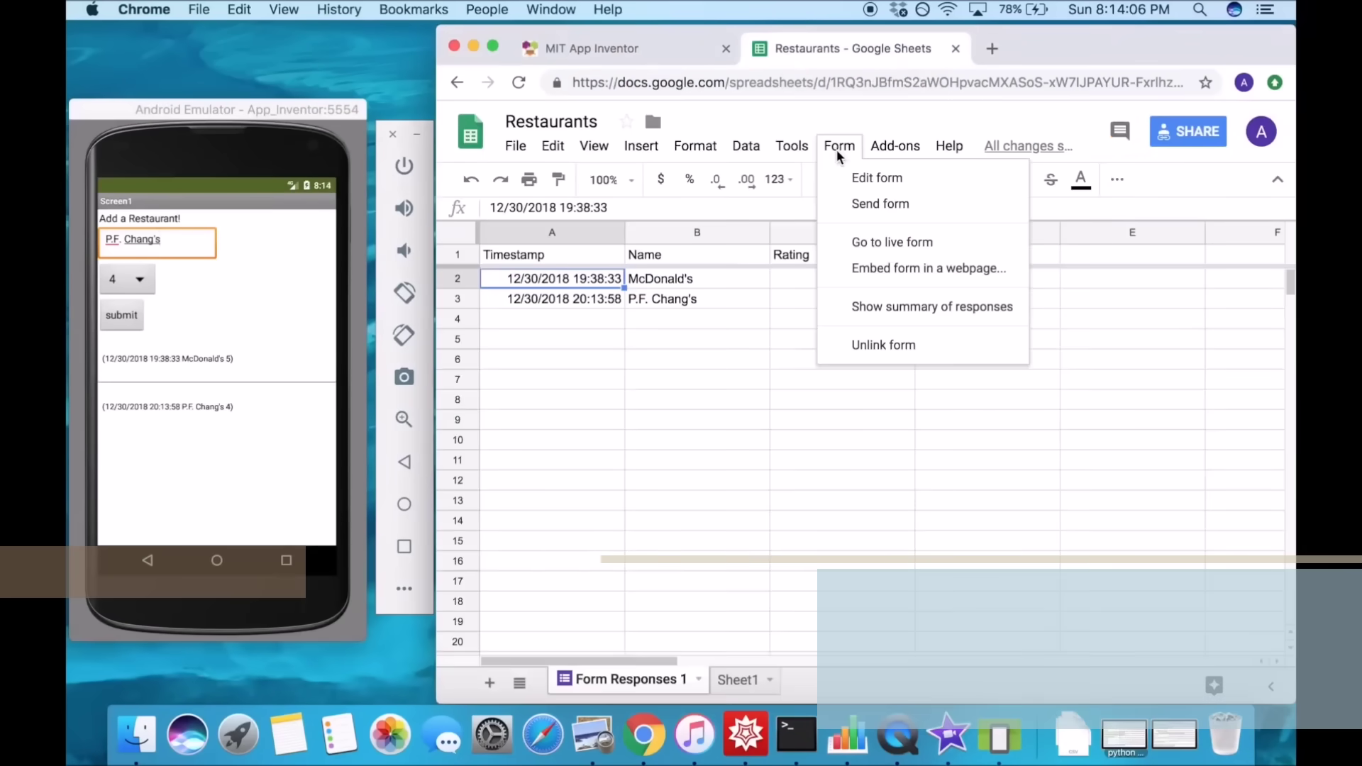
pyautogui.click(862, 179)
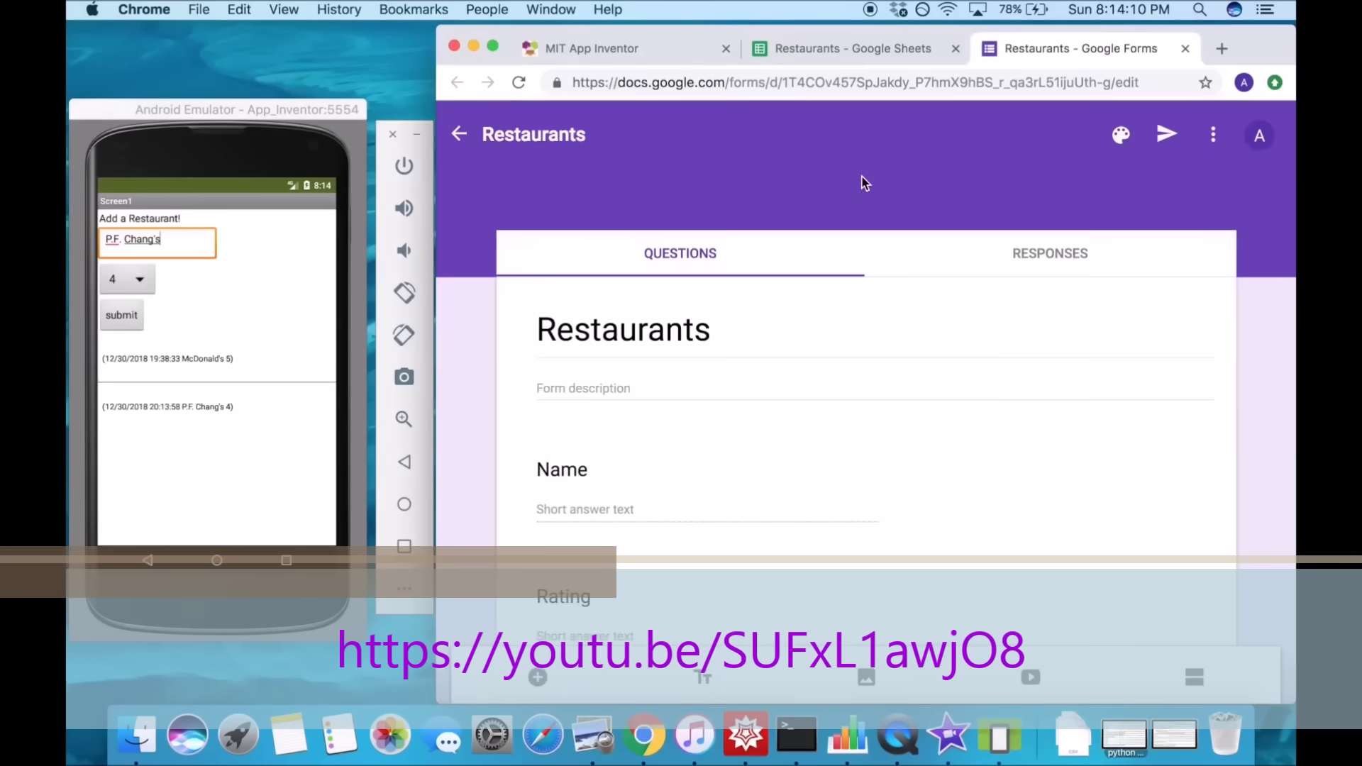
pyautogui.click(826, 50)
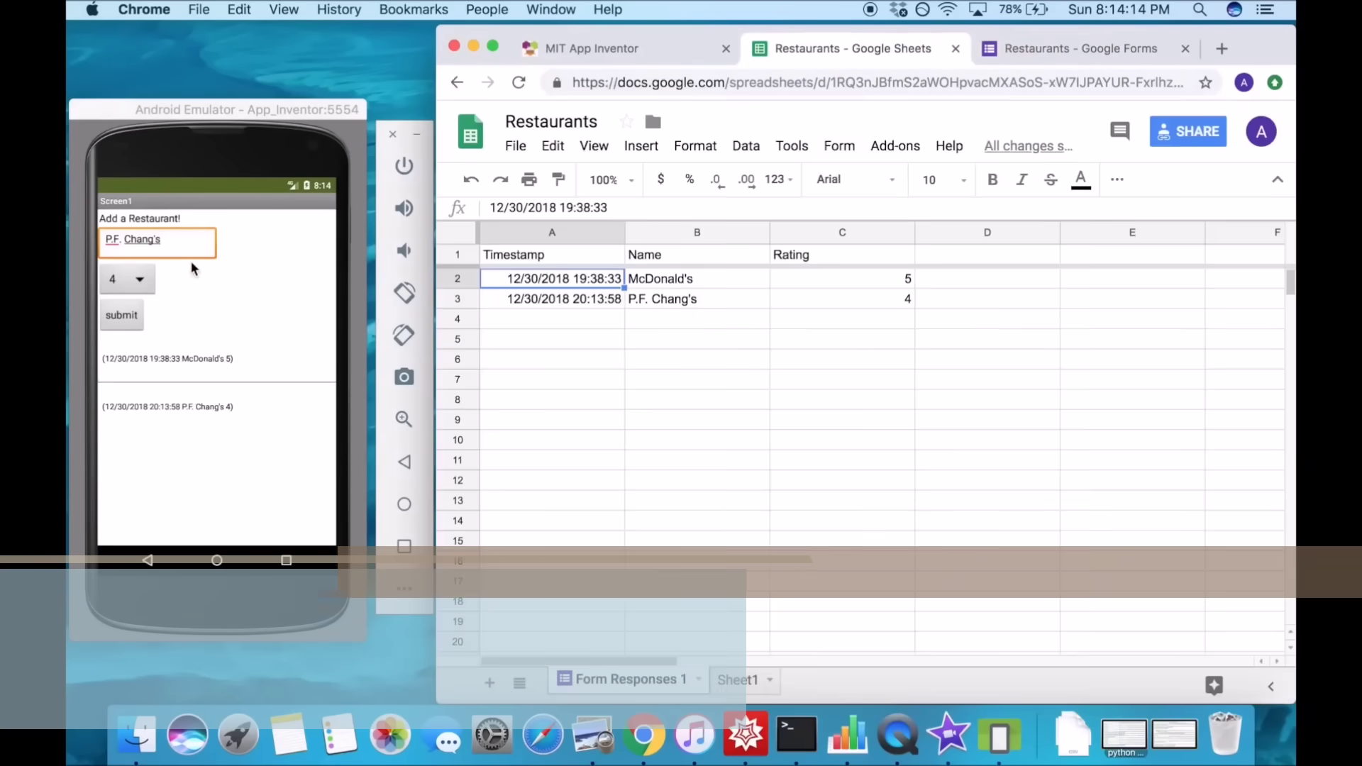
pyautogui.click(103, 238)
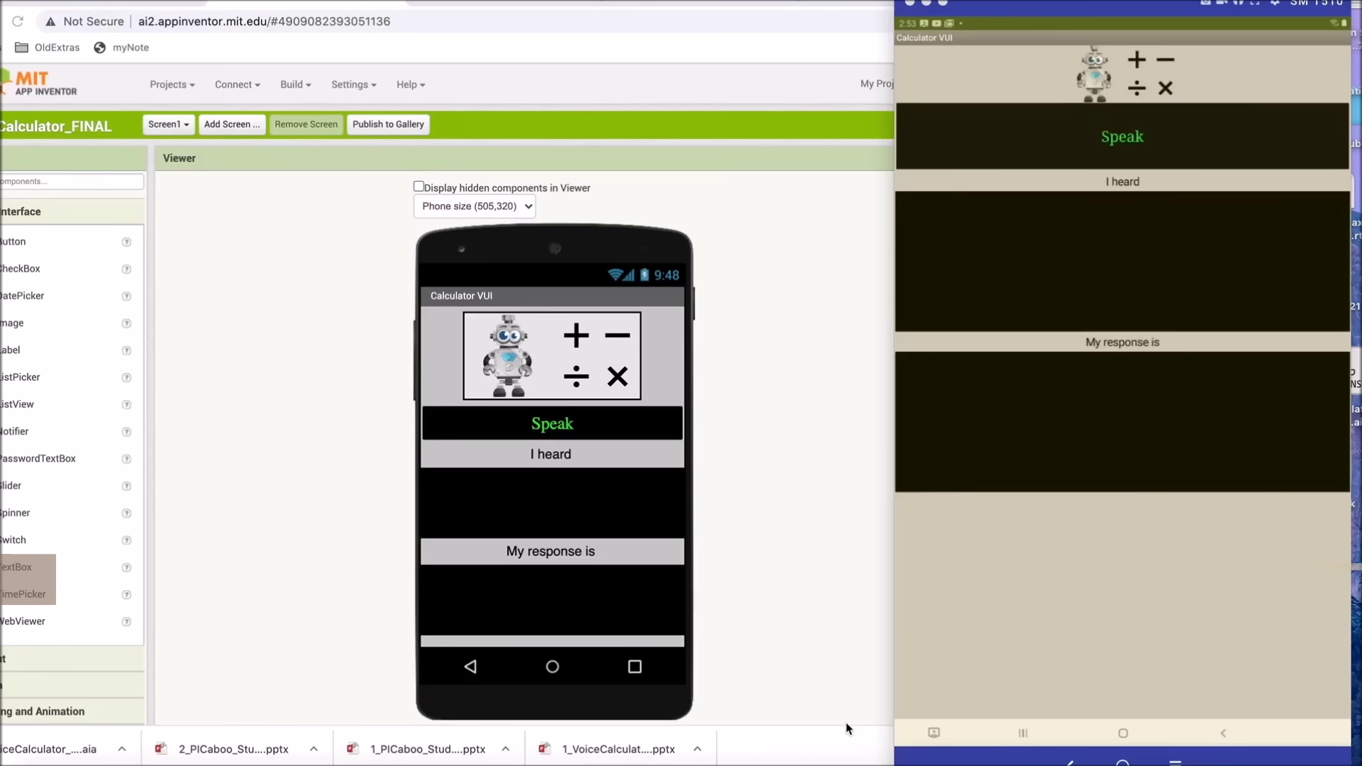